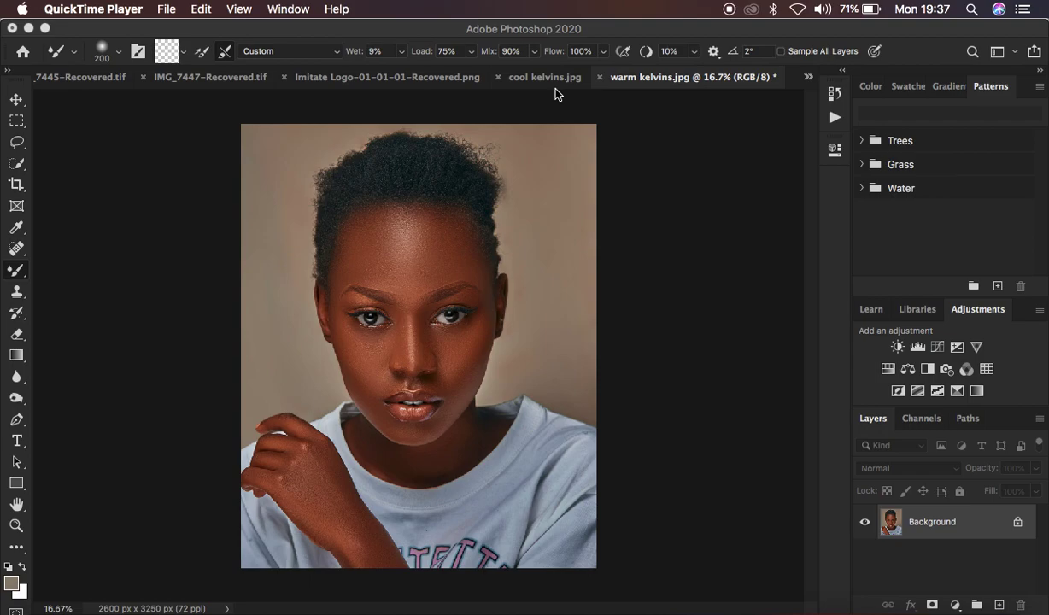
# Compare the cool kelvins.jpg and warm kelvins.jpg portraits by switching between them, ending on the warm version.
pyautogui.click(532, 78)
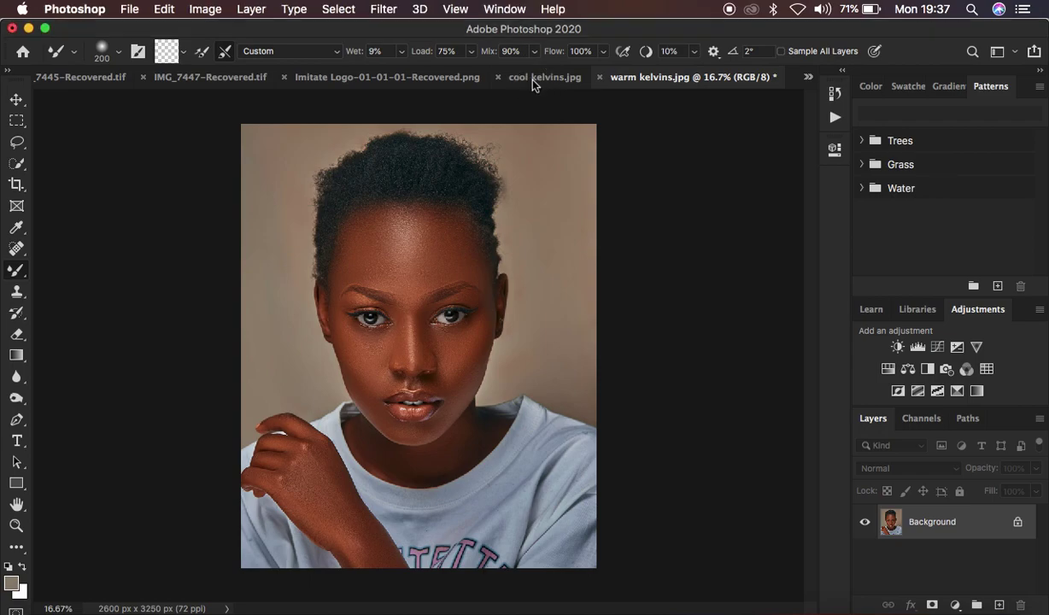
pyautogui.click(536, 79)
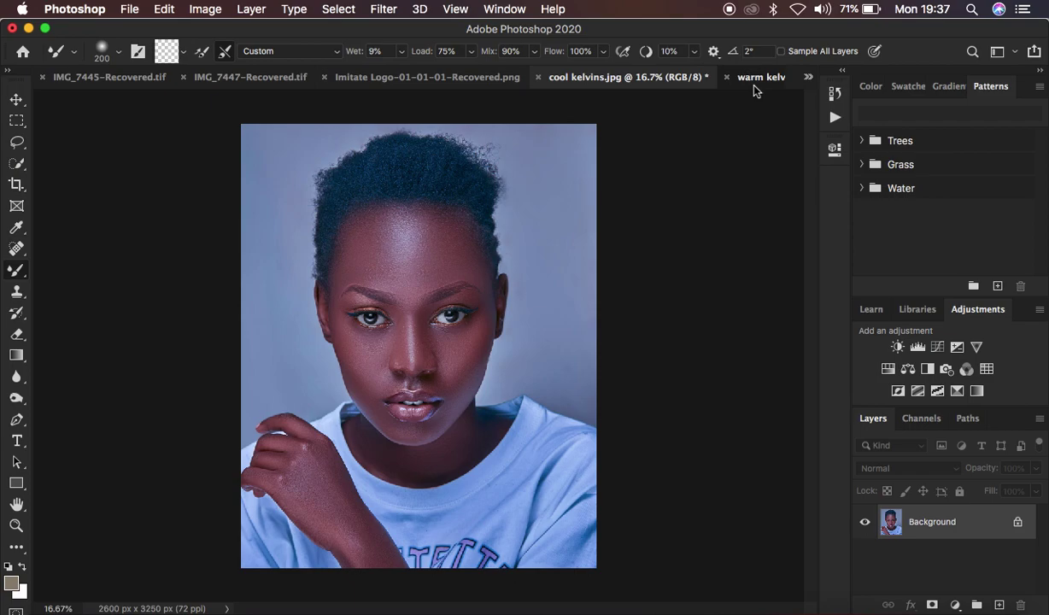
pyautogui.click(727, 80)
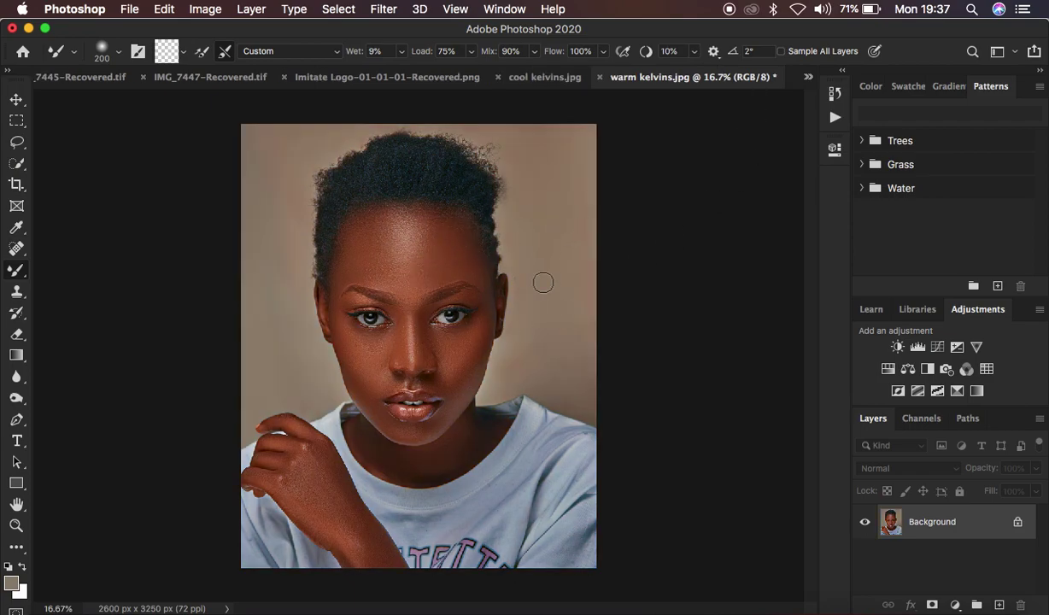
pyautogui.click(509, 74)
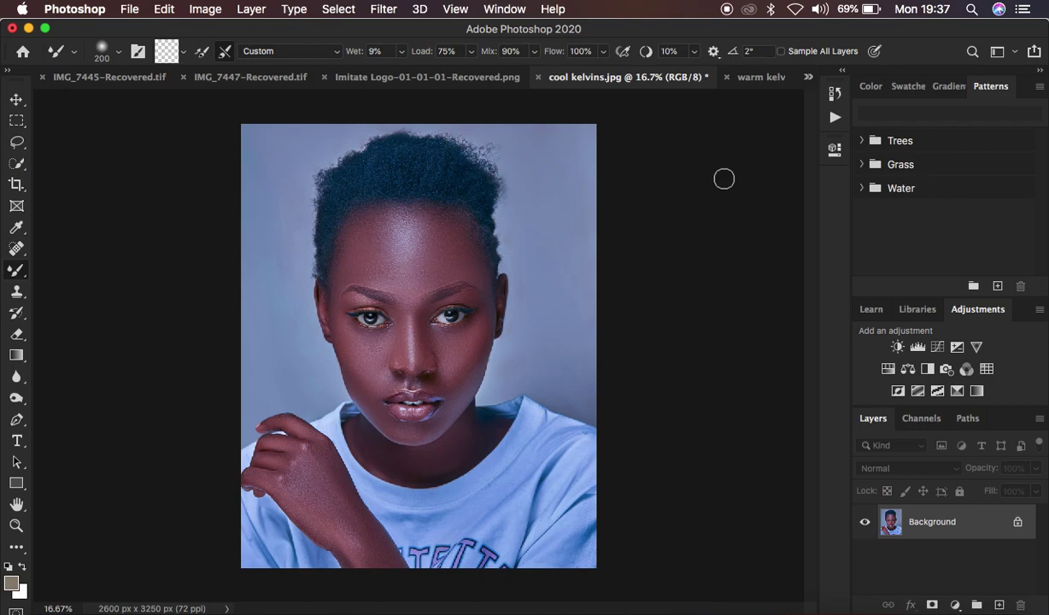
pyautogui.click(754, 78)
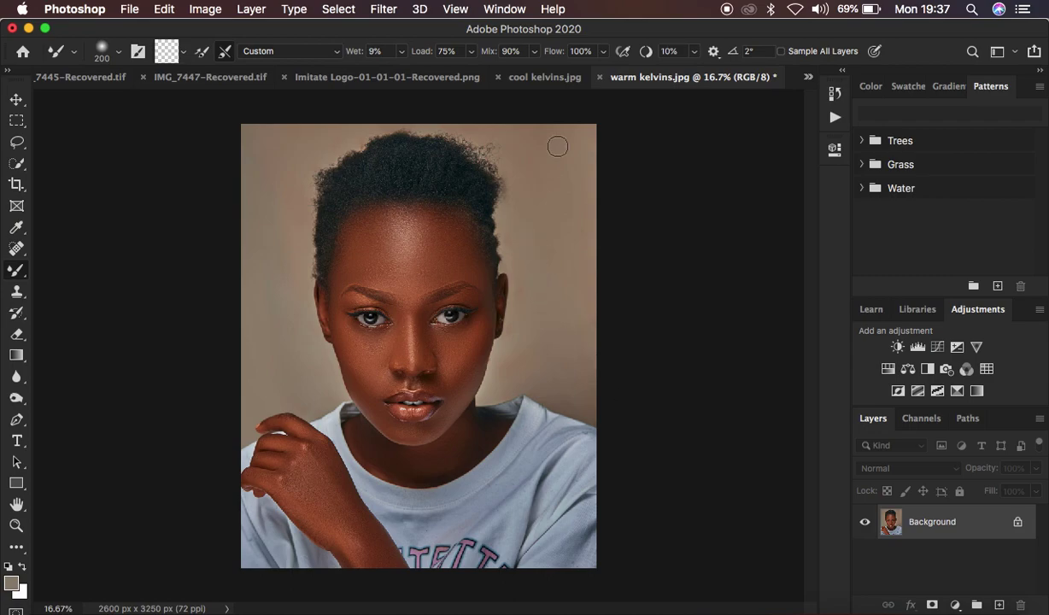
pyautogui.click(528, 85)
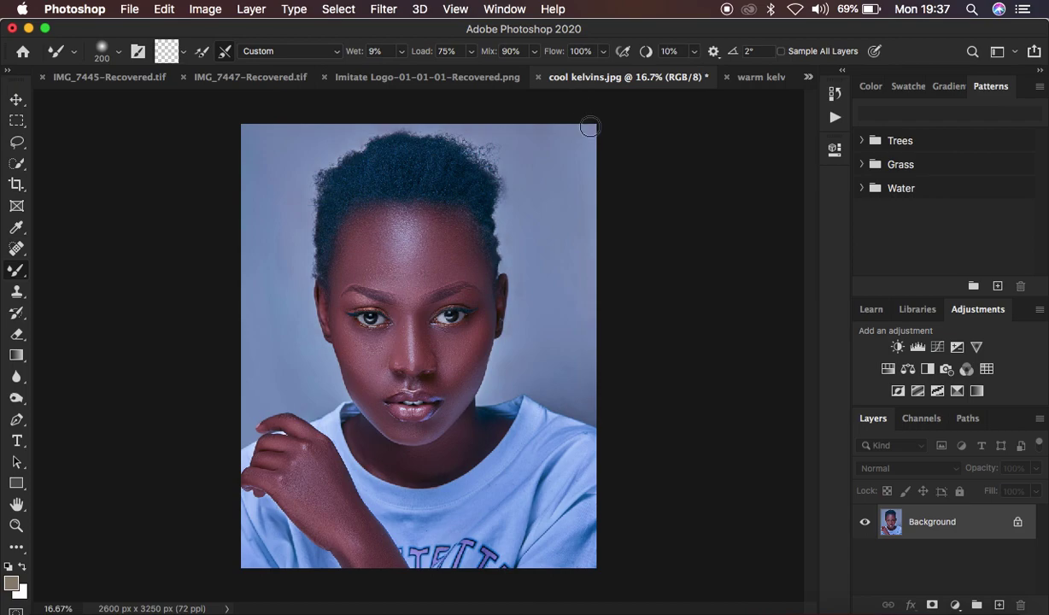
pyautogui.click(755, 79)
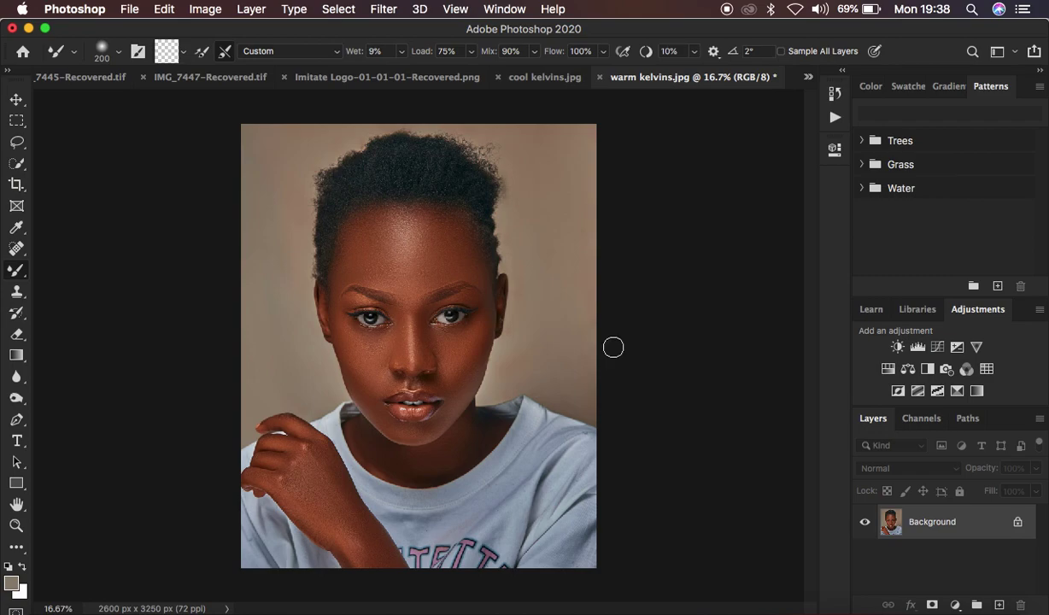
# Add a Hue/Saturation adjustment layer to the warm portrait and set the Reds lightness to -37.
pyautogui.click(955, 604)
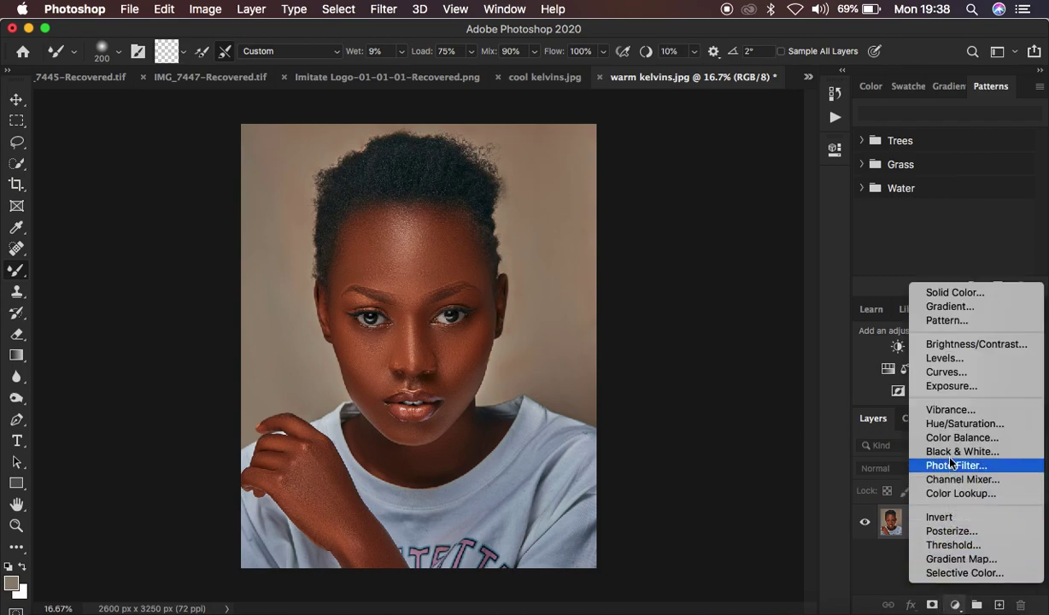
pyautogui.click(945, 427)
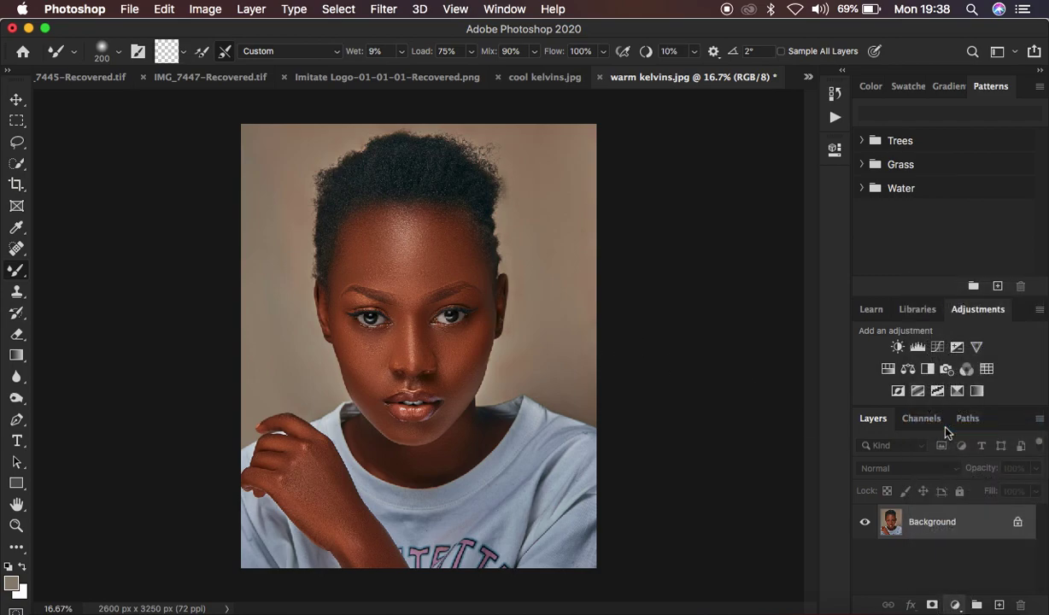
pyautogui.click(646, 219)
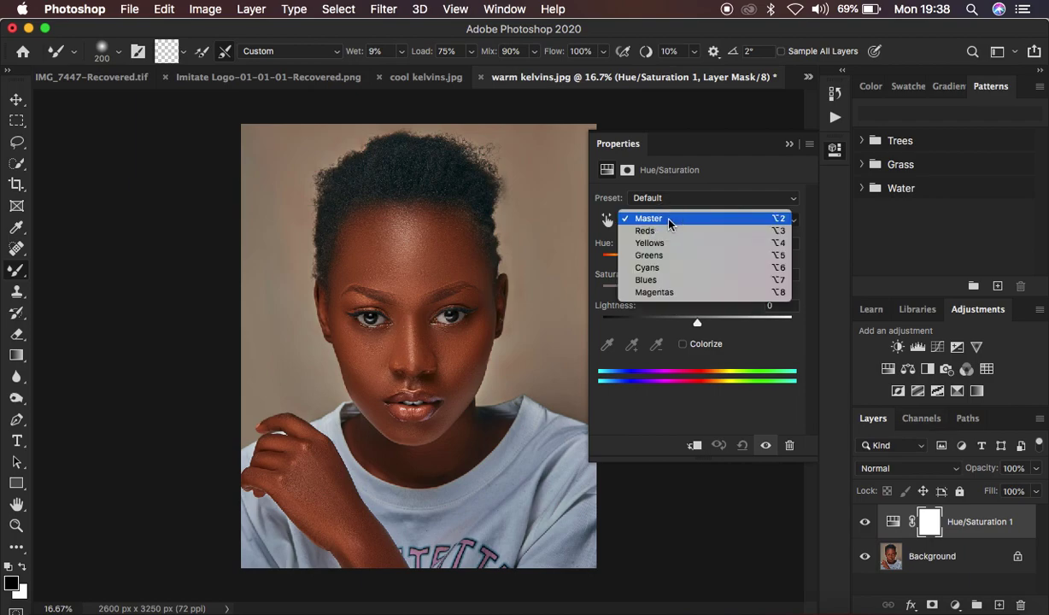
pyautogui.click(666, 232)
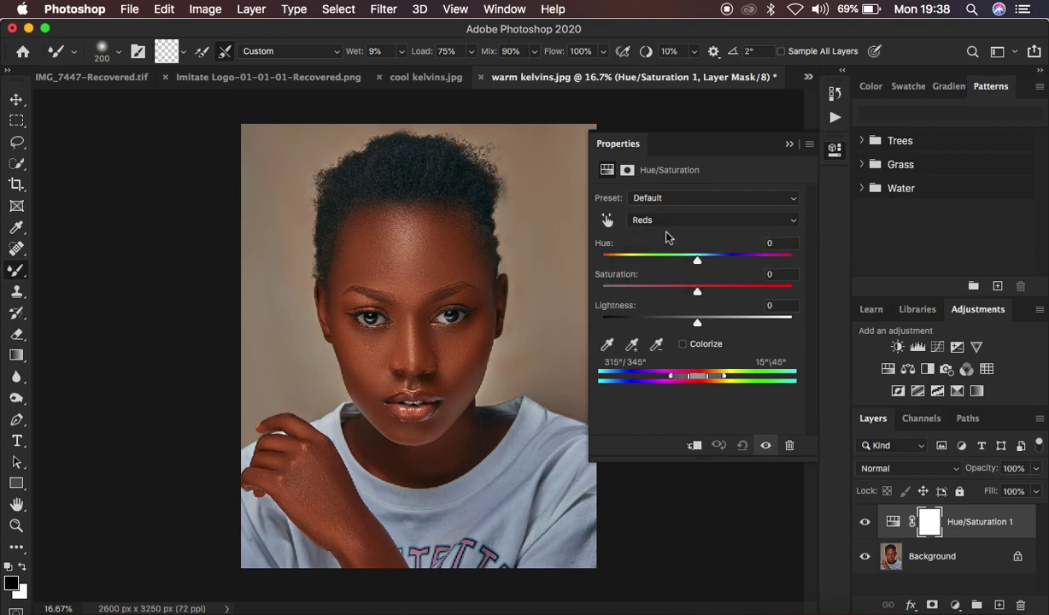
pyautogui.moveTo(697, 327); pyautogui.dragTo(662, 330)
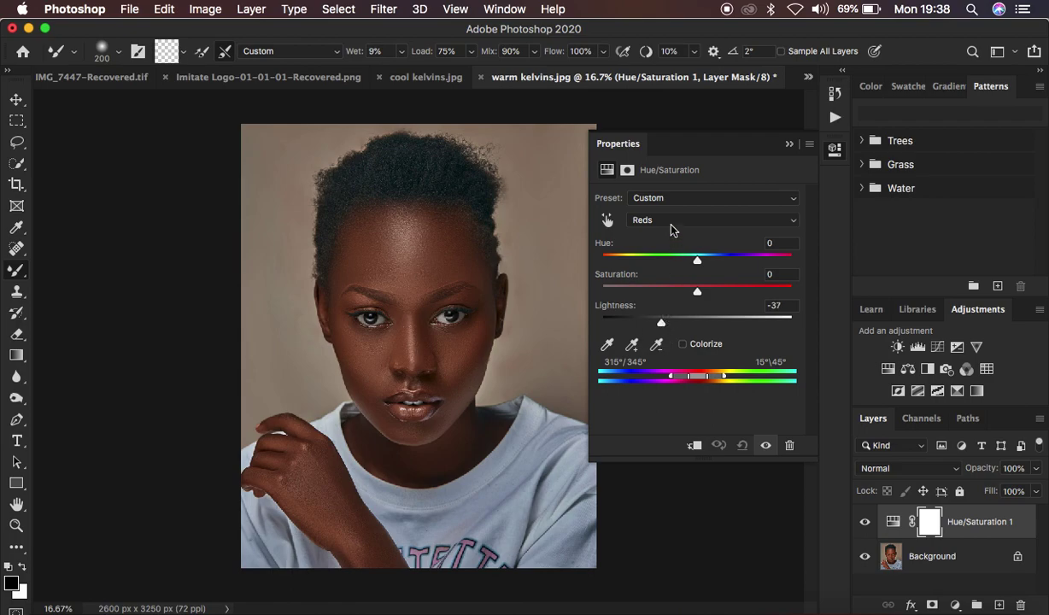
# Set the Yellows lightness to -15 in the Hue/Saturation adjustment and compare the portrait with and without that layer.
pyautogui.click(645, 221)
pyautogui.click(671, 231)
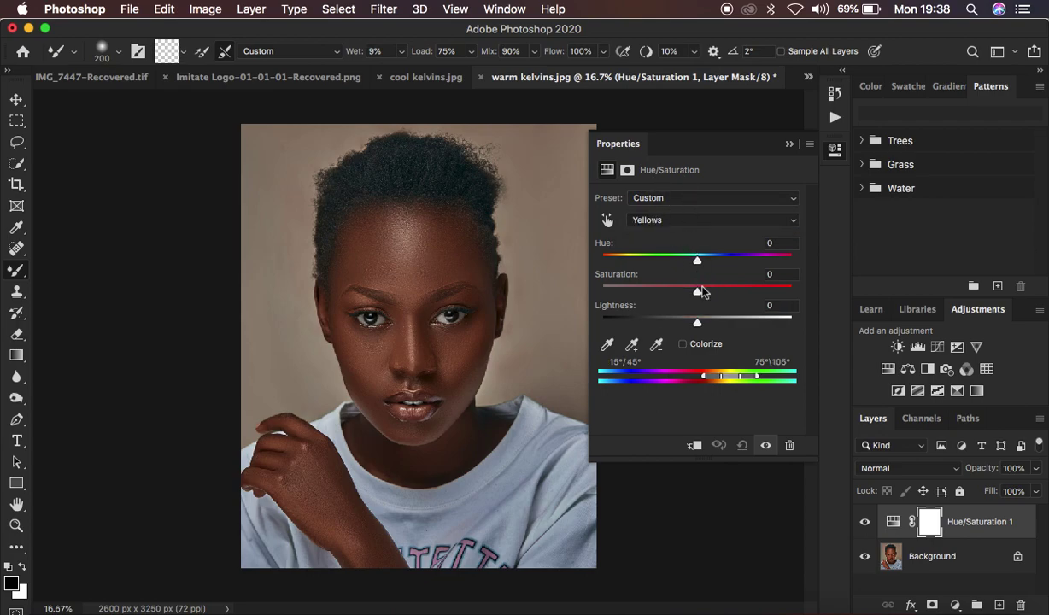
pyautogui.moveTo(697, 321); pyautogui.dragTo(683, 325)
pyautogui.click(865, 522)
pyautogui.click(865, 522)
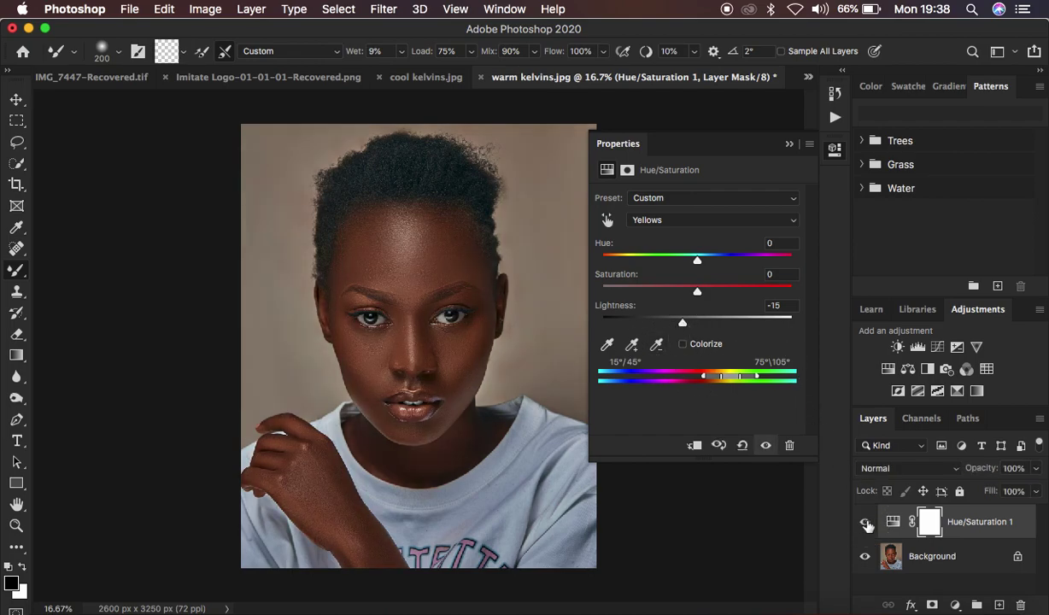
pyautogui.click(865, 522)
pyautogui.click(864, 521)
# Add a Black & White adjustment layer with the Multiply blend mode and 9% opacity.
pyautogui.click(955, 603)
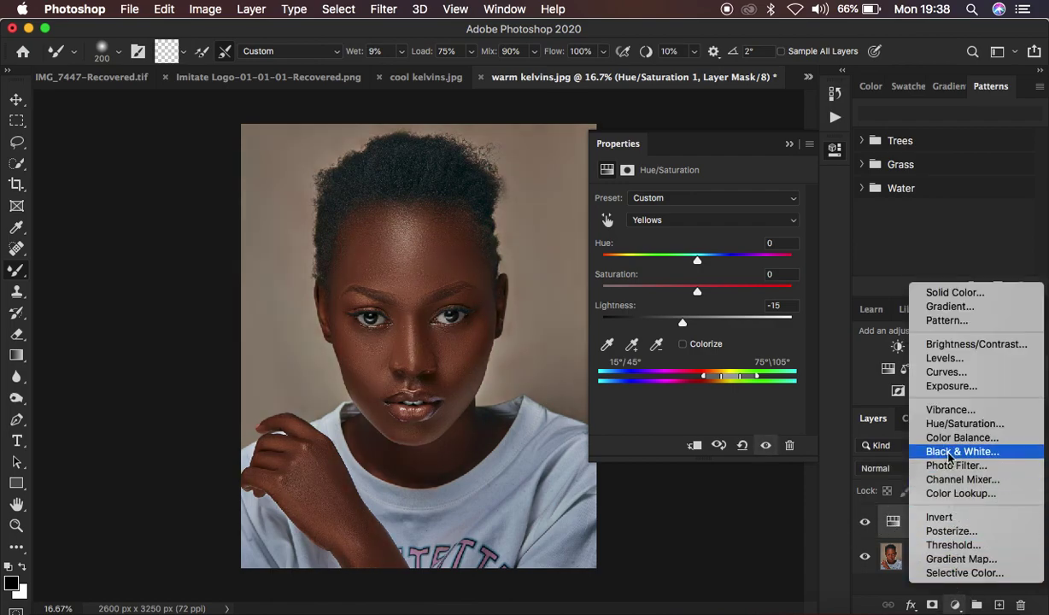
pyautogui.press('Escape')
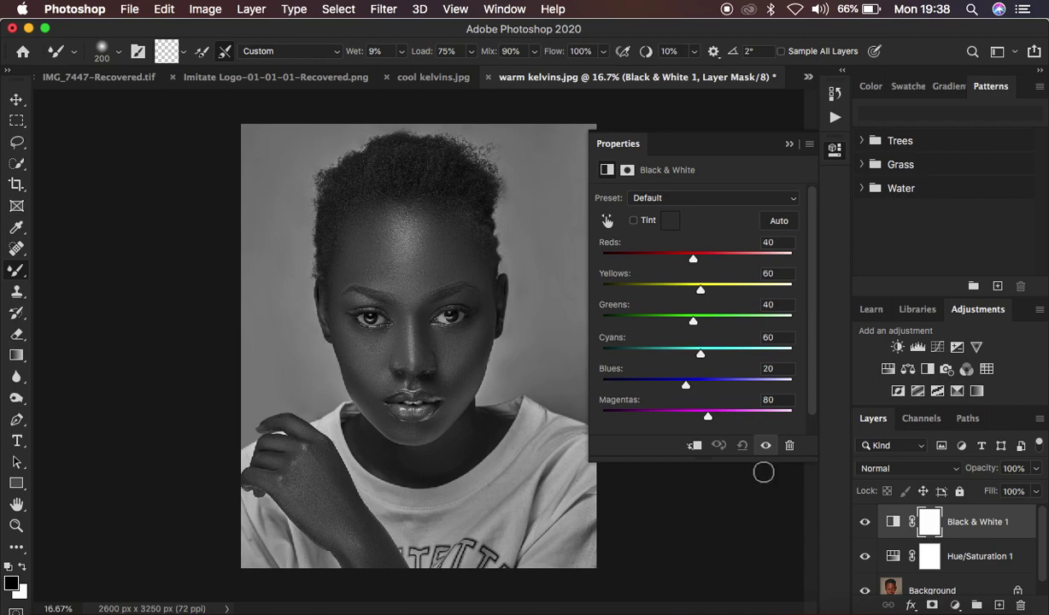
pyautogui.click(912, 472)
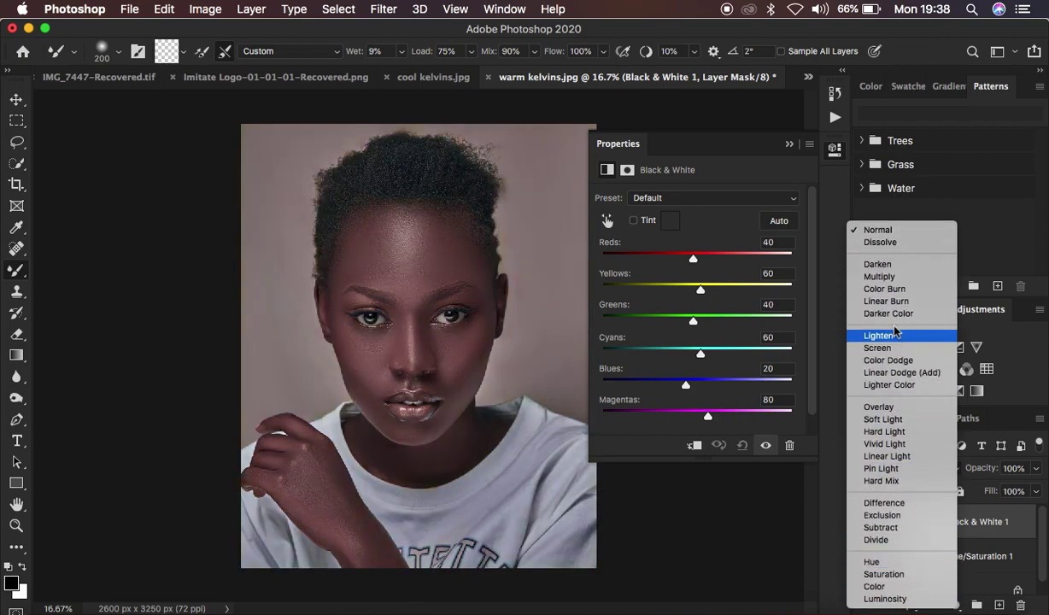
pyautogui.click(880, 276)
pyautogui.moveTo(973, 467); pyautogui.dragTo(914, 474)
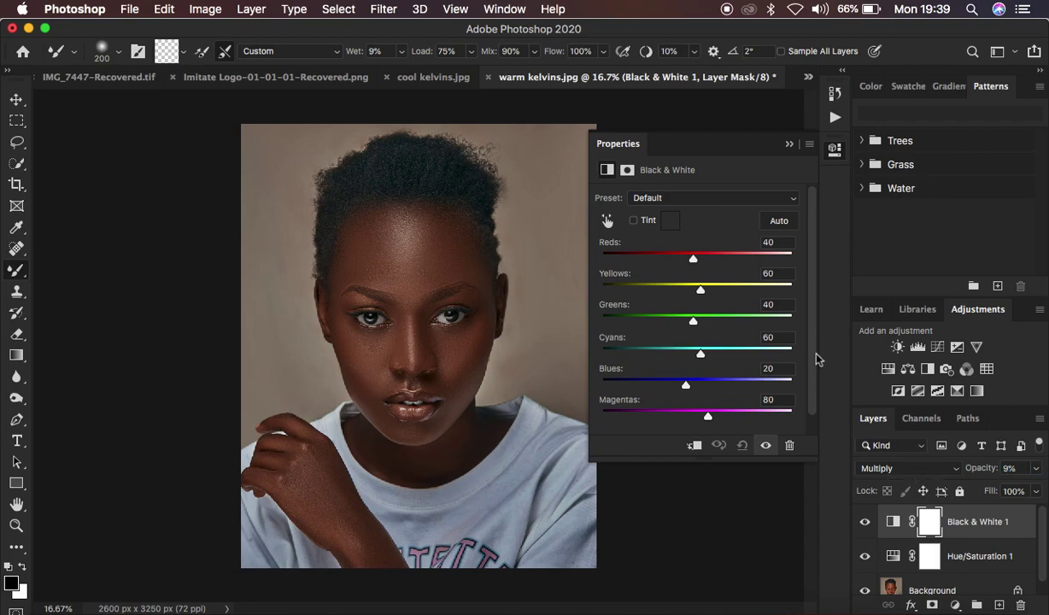
pyautogui.click(789, 144)
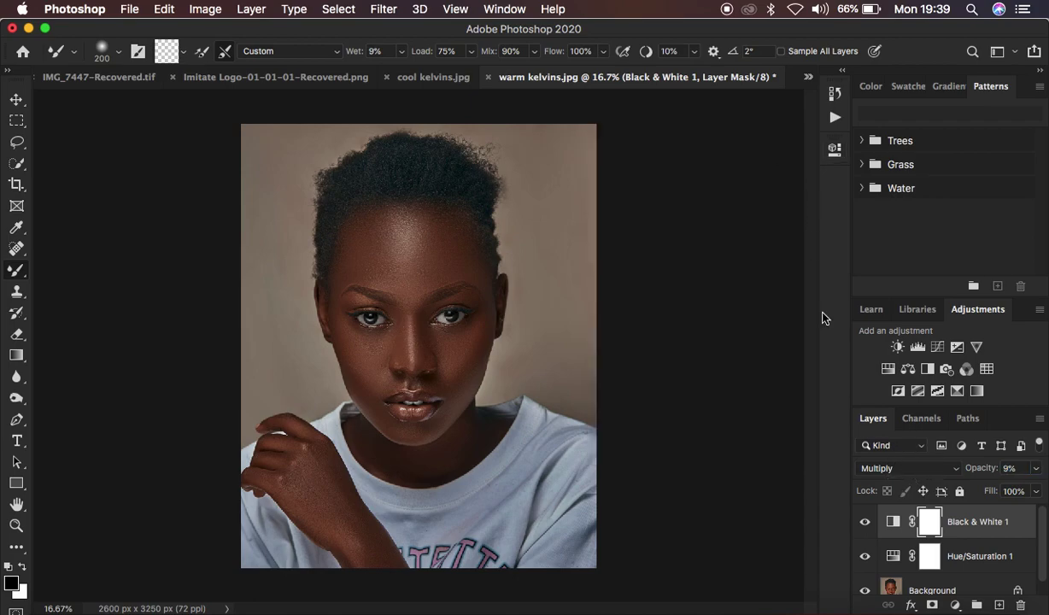
# Add a Selective Color adjustment layer and, for the Reds, slightly increase cyan and slightly reduce yellow.
pyautogui.click(954, 605)
pyautogui.click(950, 572)
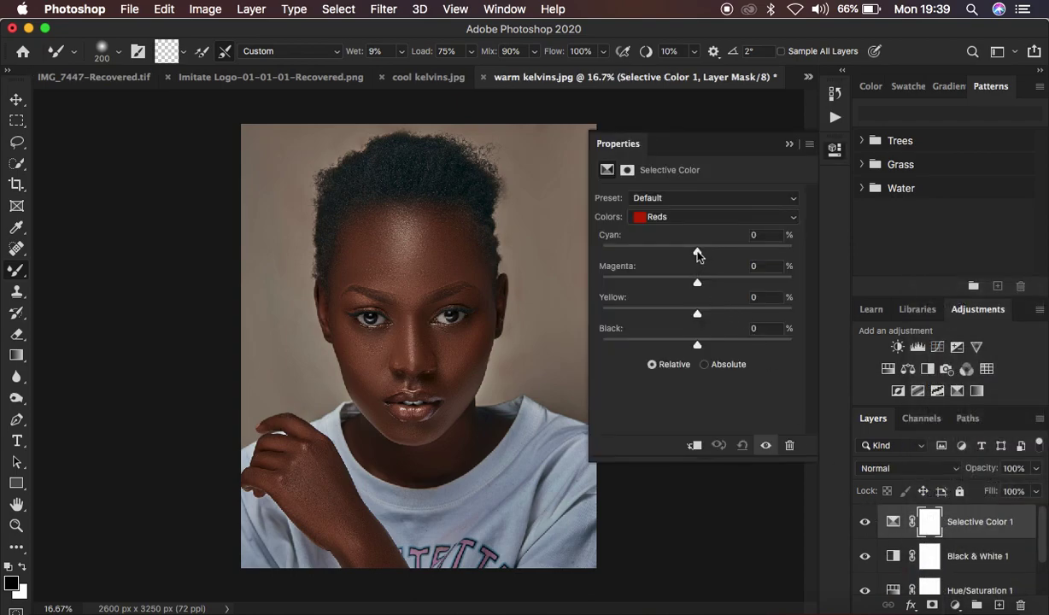
pyautogui.moveTo(697, 253)
pyautogui.mouseDown()
pyautogui.moveTo(713, 252)
pyautogui.moveTo(702, 253)
pyautogui.mouseUp()
pyautogui.moveTo(697, 313); pyautogui.dragTo(691, 316)
# For the Blacks in the Selective Color adjustment, set black to +1% and yellow to about -8%.
pyautogui.click(654, 215)
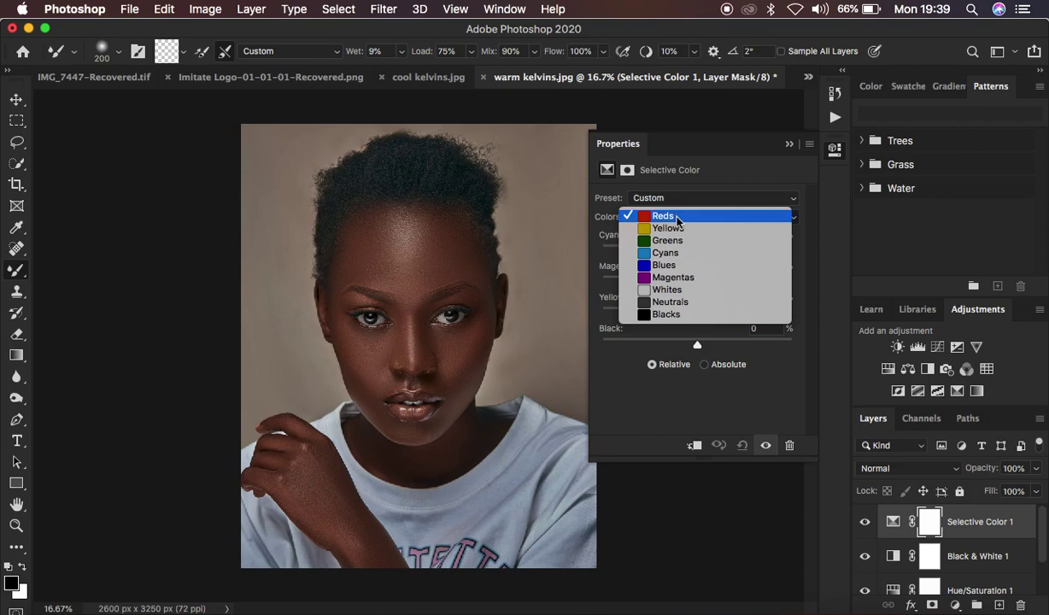
pyautogui.click(671, 315)
pyautogui.moveTo(698, 348); pyautogui.dragTo(690, 317)
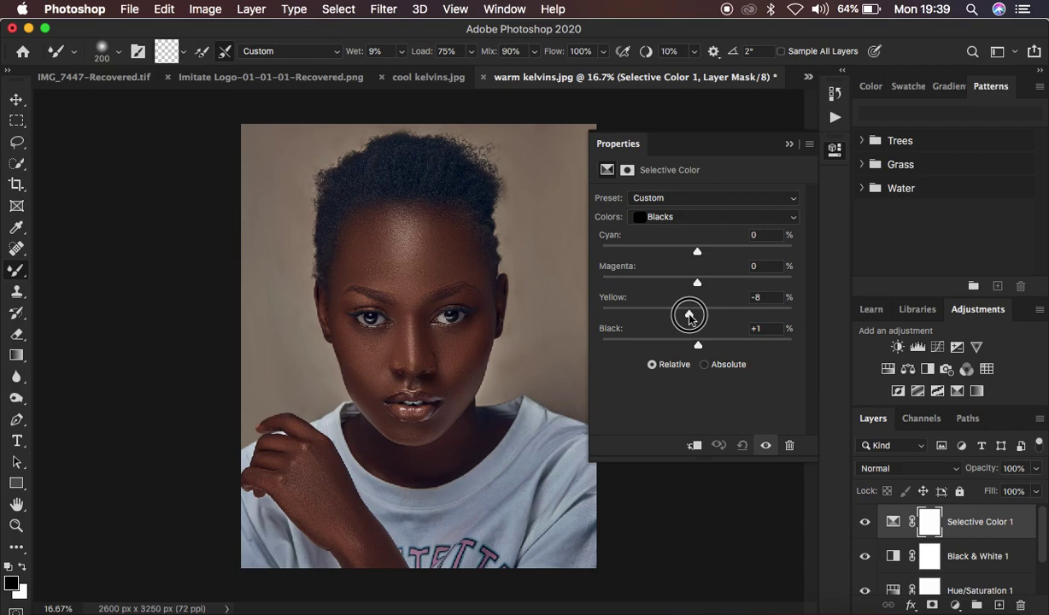
pyautogui.moveTo(689, 318); pyautogui.dragTo(690, 318)
pyautogui.click(789, 146)
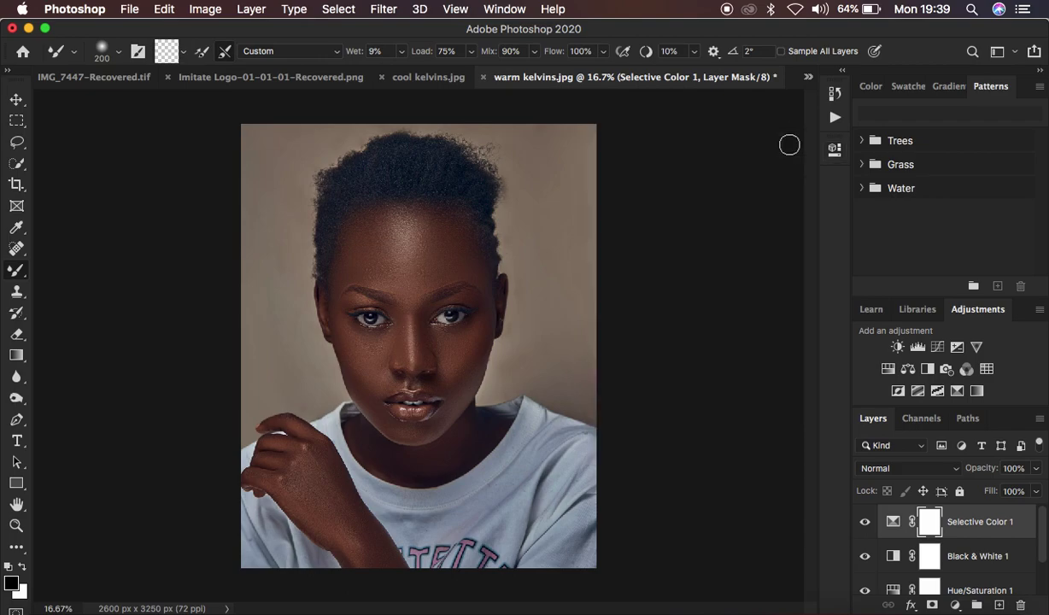
# Group the Selective Color, Black & White and Hue/Saturation layers and name the group "color grade".
pyautogui.scroll(-1, 979, 557)
pyautogui.scroll(1, 978, 557)
pyautogui.scroll(-2, 976, 556)
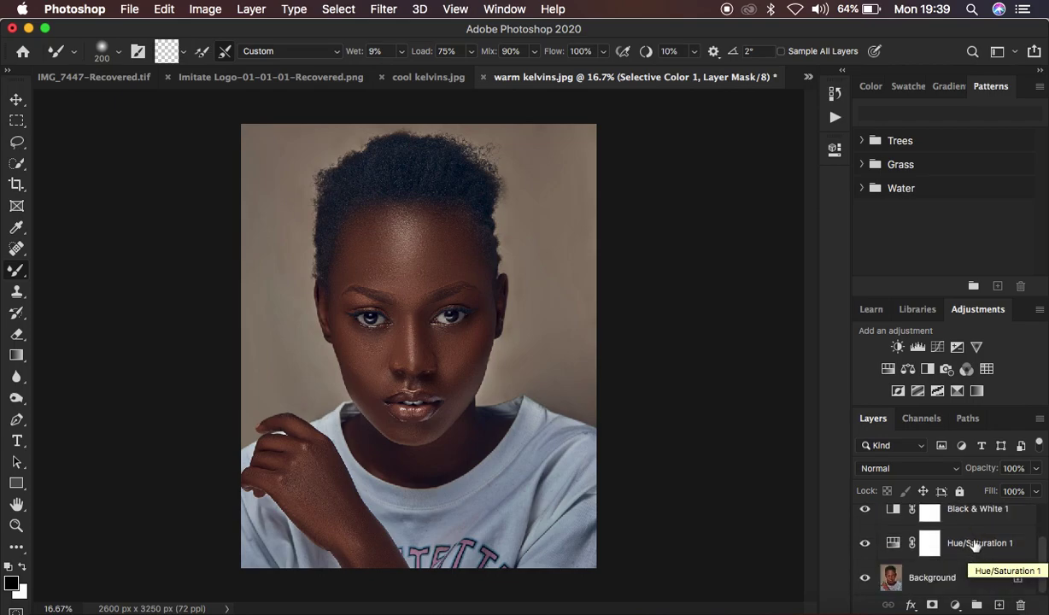
pyautogui.keyDown('shift'); pyautogui.click(969, 544); pyautogui.keyUp('shift')
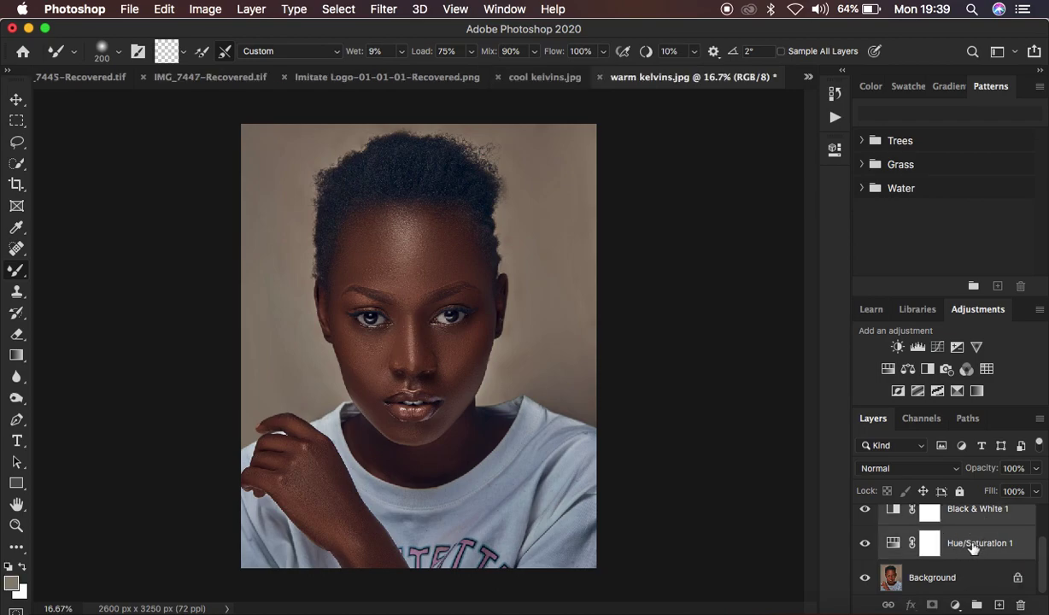
pyautogui.press('super+g')
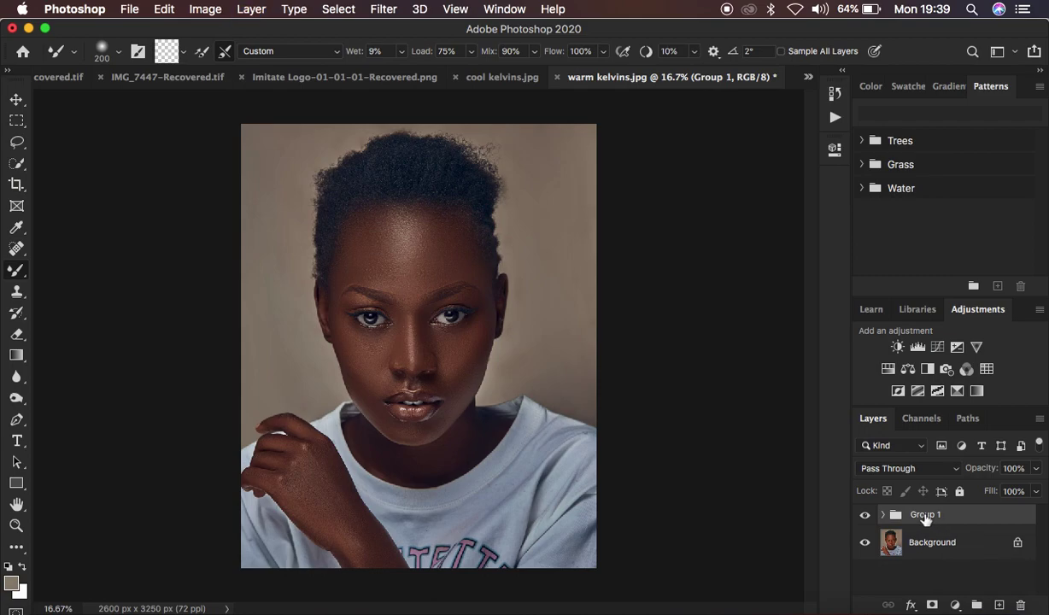
pyautogui.doubleClick(925, 515)
pyautogui.write('color grade')
pyautogui.press('Return')
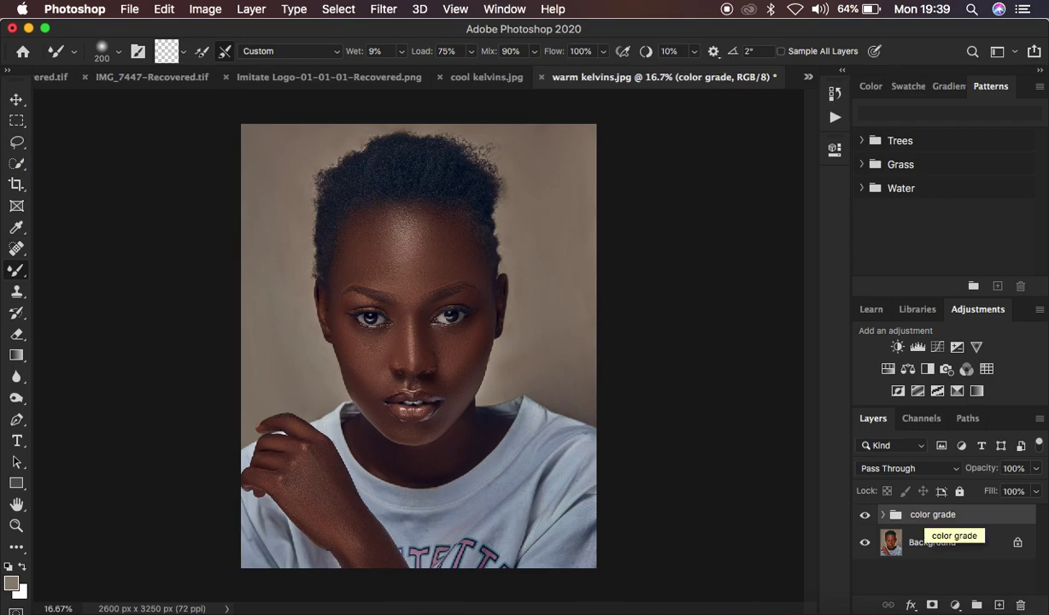
# Compare the warm portrait before and after grading by toggling the color grade group's visibility.
pyautogui.click(864, 516)
pyautogui.click(864, 516)
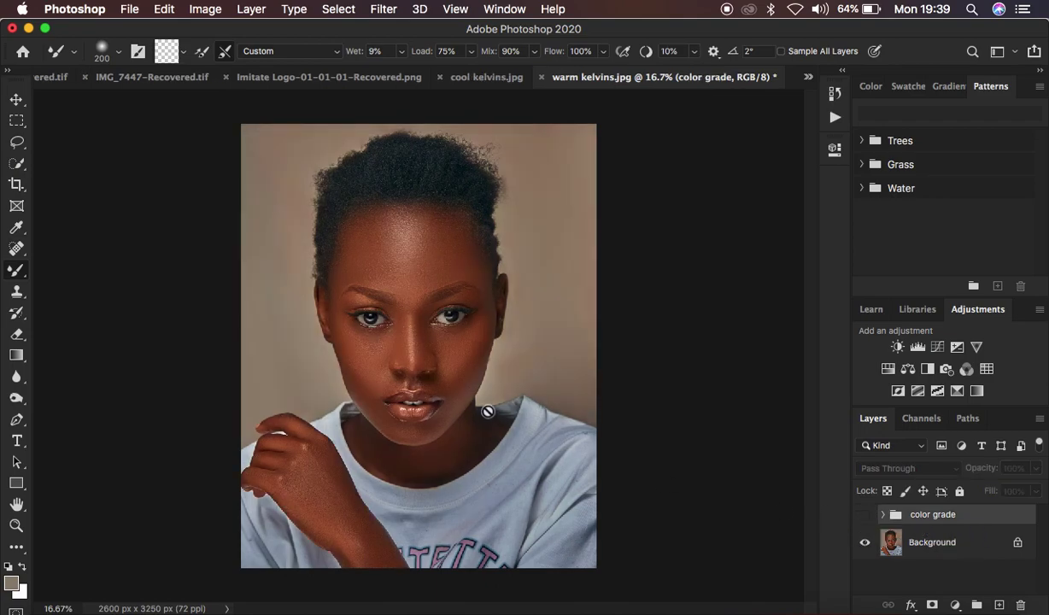
pyautogui.click(864, 516)
pyautogui.click(864, 516)
pyautogui.click(864, 515)
pyautogui.click(864, 514)
pyautogui.click(864, 515)
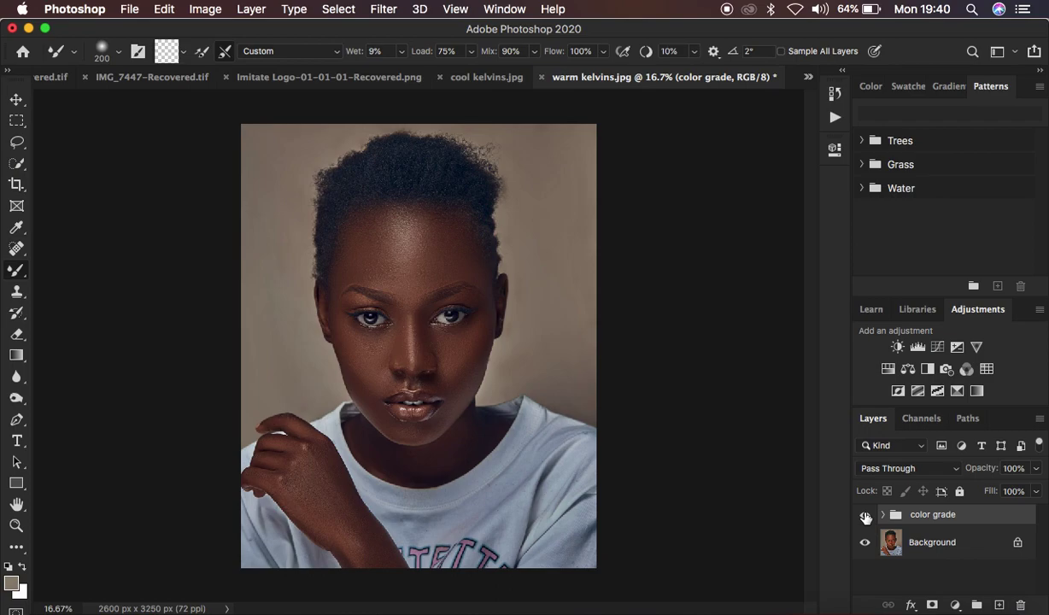
pyautogui.click(865, 514)
pyautogui.click(865, 515)
# Compare the graded warm portrait with cool kelvins.jpg by switching between them, ending on the cool version.
pyautogui.click(471, 77)
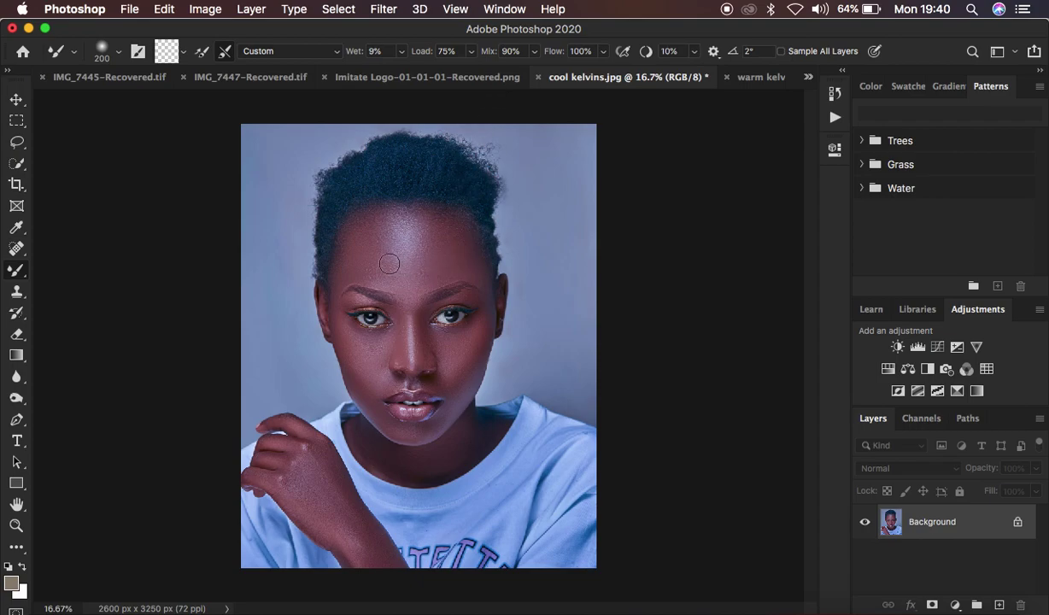
pyautogui.click(755, 77)
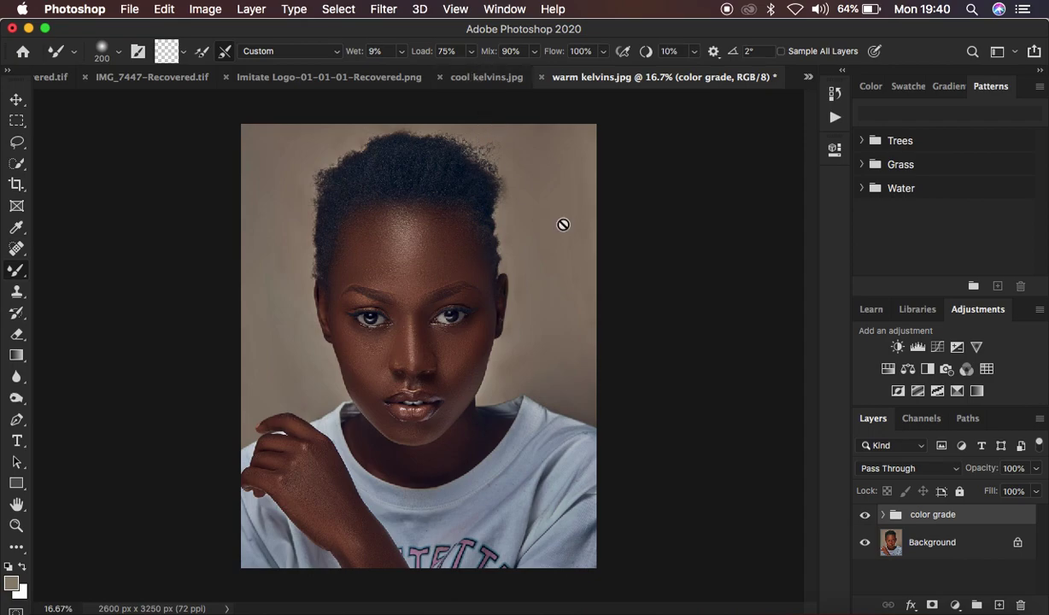
pyautogui.click(475, 79)
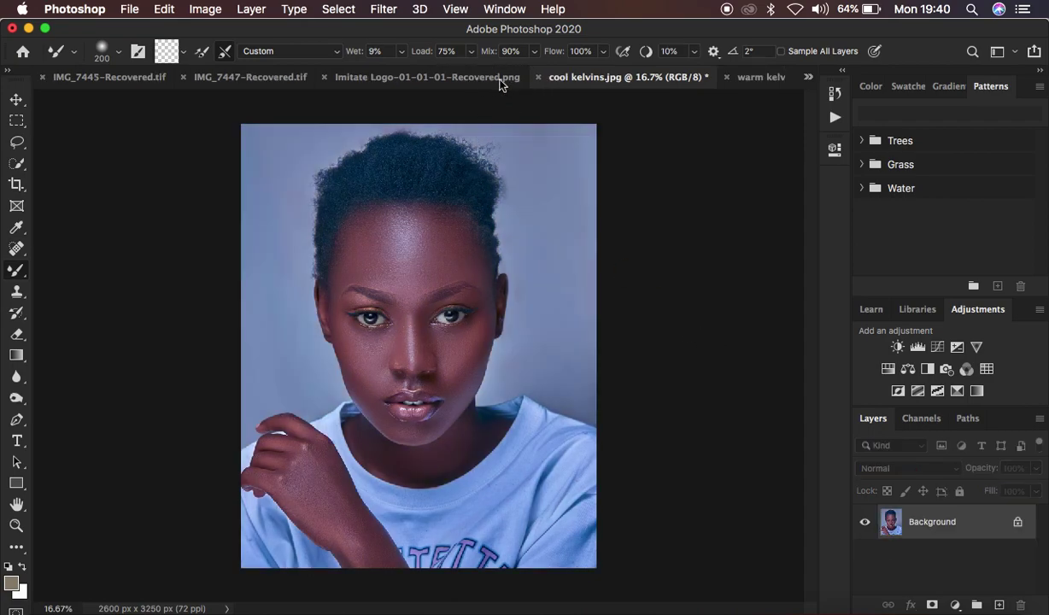
pyautogui.click(751, 81)
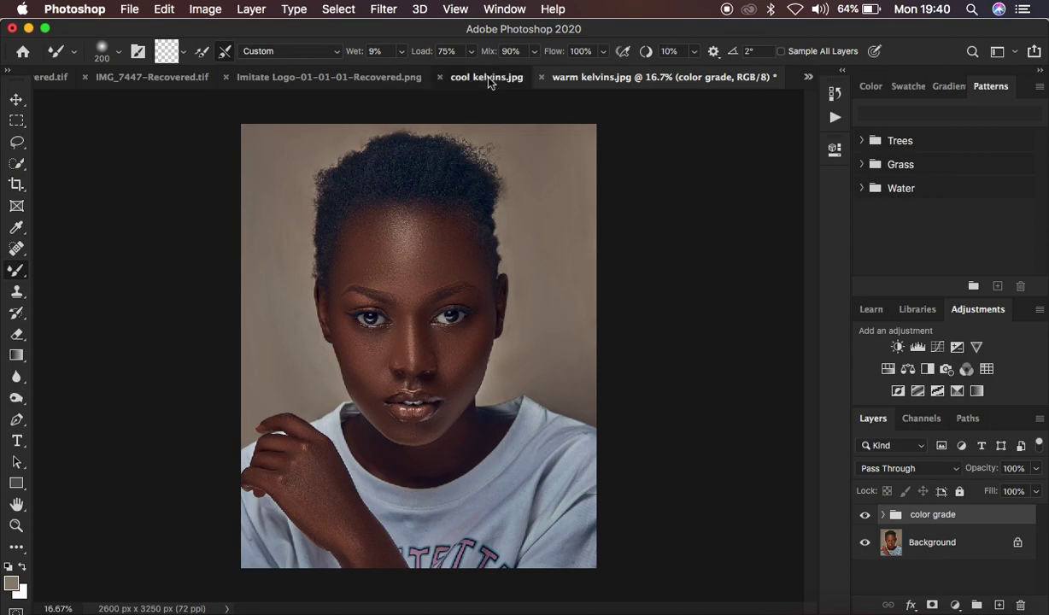
pyautogui.click(470, 76)
pyautogui.click(740, 81)
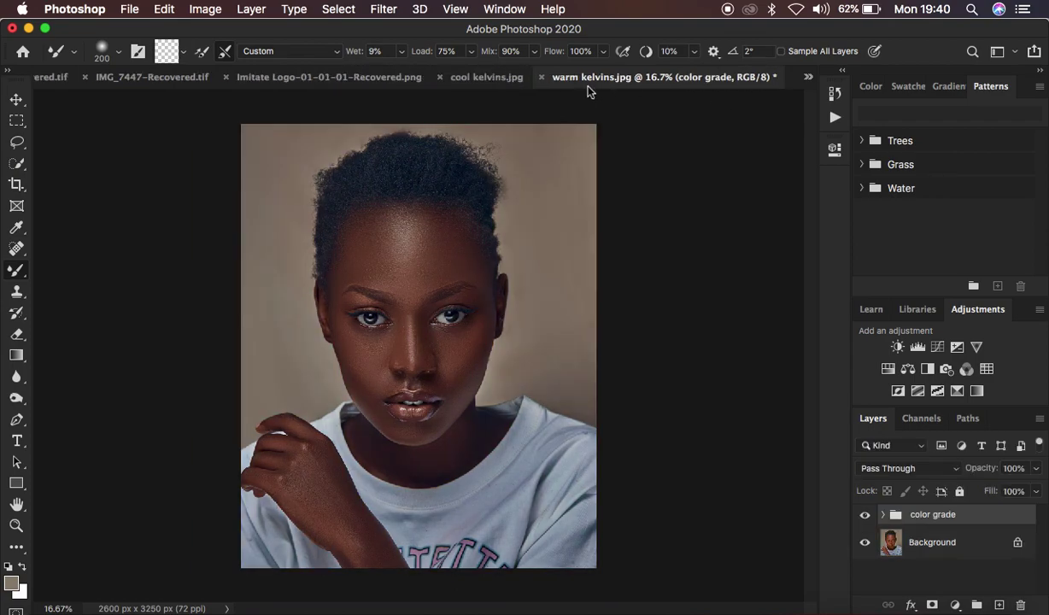
pyautogui.click(464, 75)
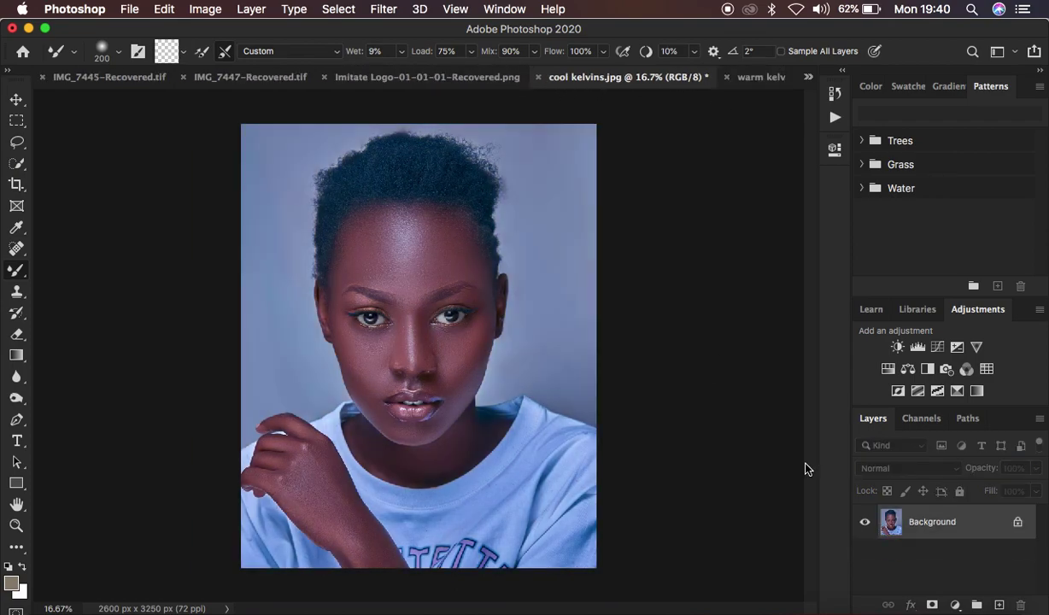
# Copy the color grade group from warm kelvins.jpg into cool kelvins.jpg above the Background layer.
pyautogui.click(759, 77)
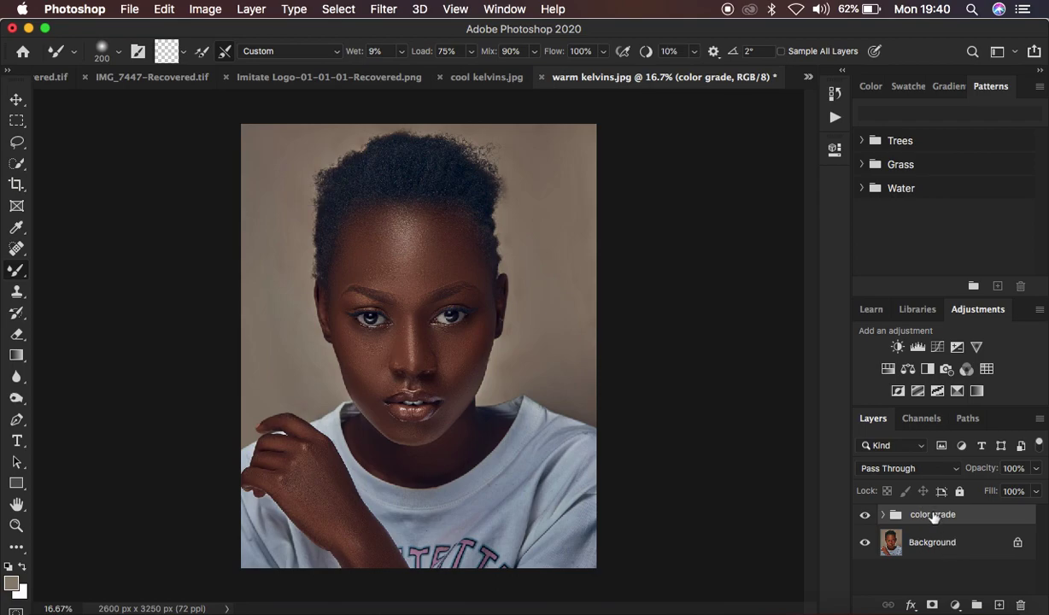
pyautogui.moveTo(933, 515); pyautogui.dragTo(434, 291)
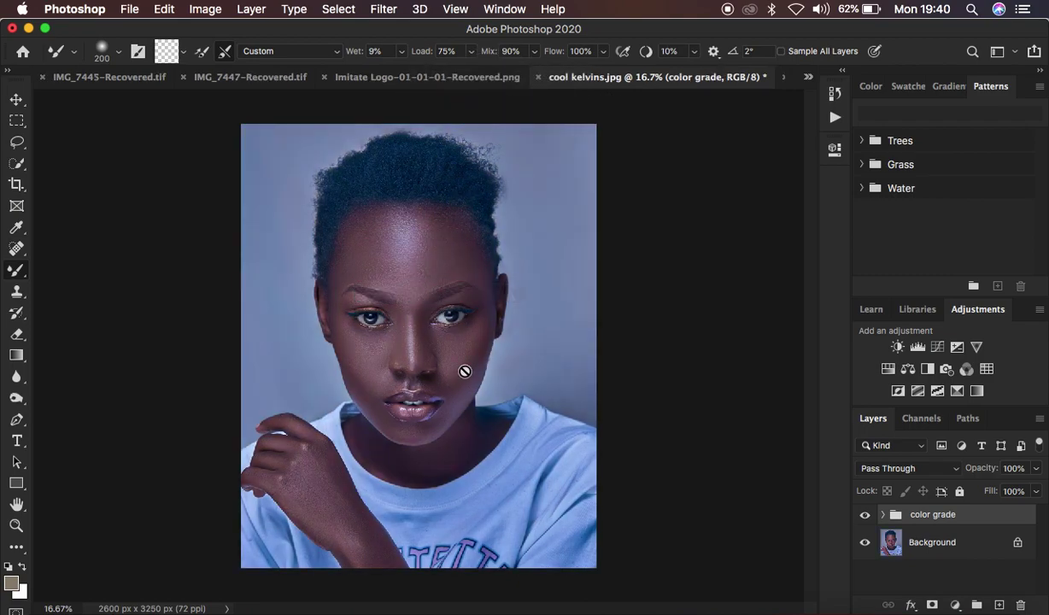
pyautogui.press('super+plus')
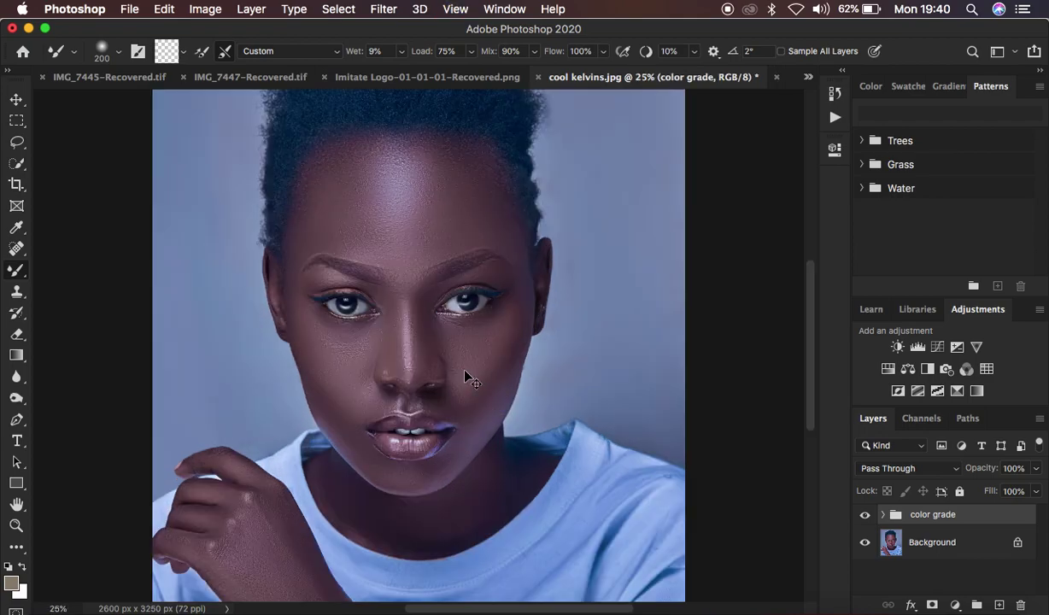
pyautogui.press('super+minus')
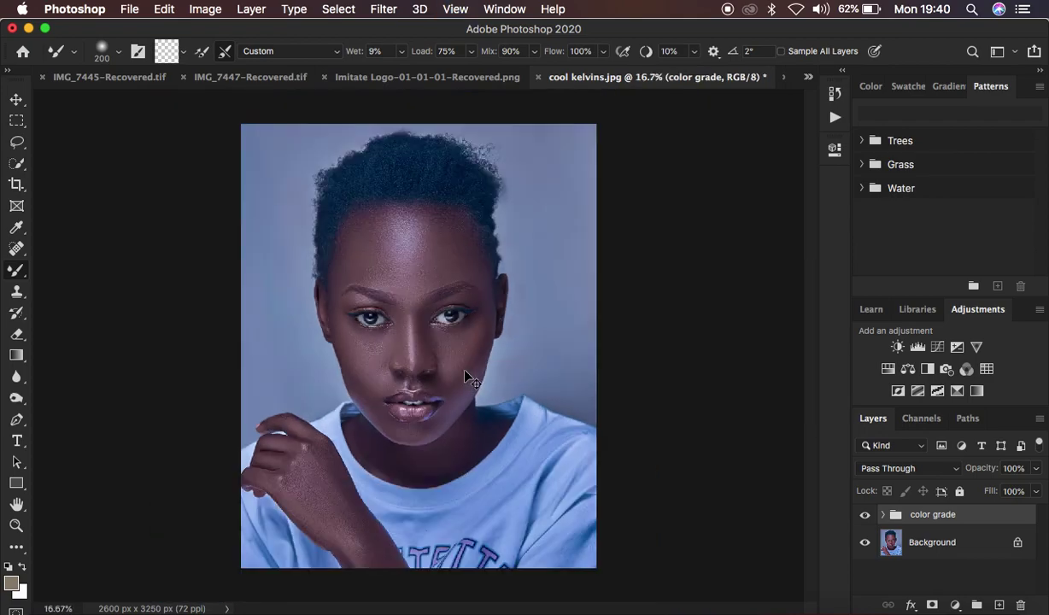
# Compare the cool portrait before and after grading by toggling the color grade group's visibility, leaving the group visible.
pyautogui.click(867, 516)
pyautogui.click(867, 515)
pyautogui.click(867, 516)
pyautogui.click(866, 516)
pyautogui.click(867, 515)
pyautogui.click(867, 516)
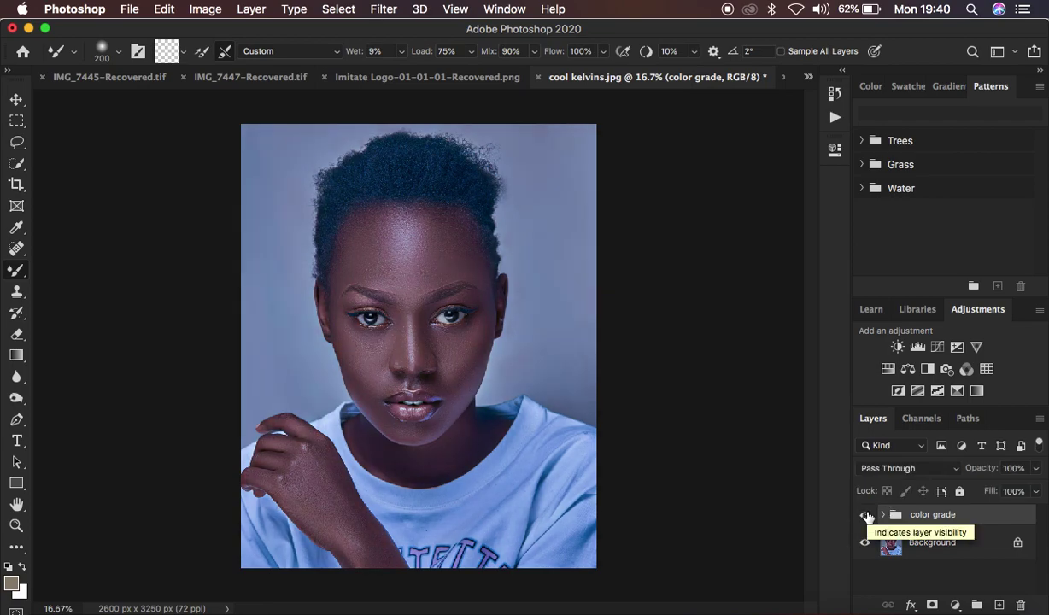
pyautogui.click(867, 516)
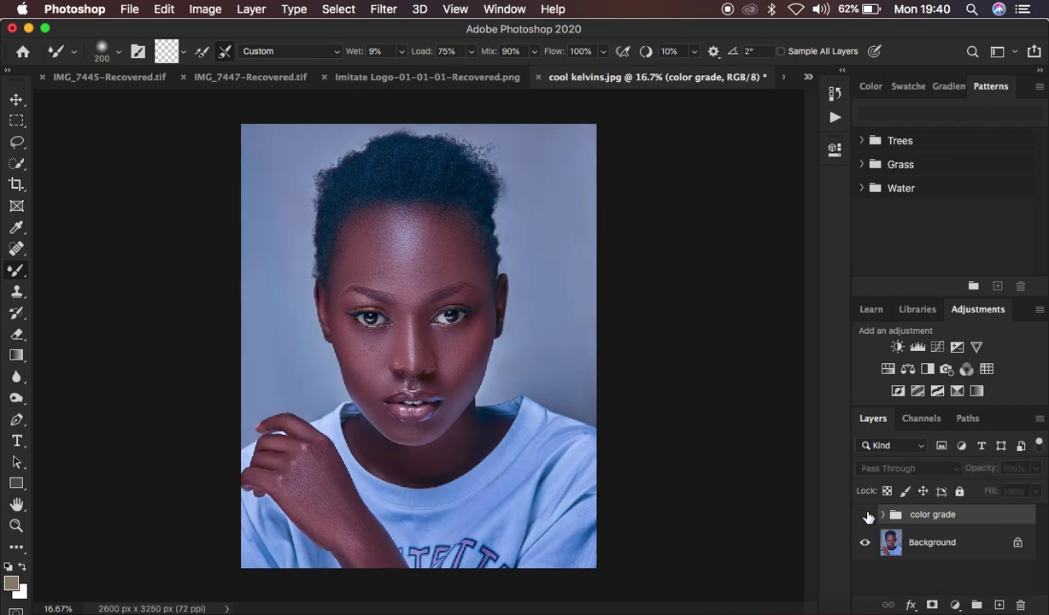
pyautogui.click(866, 515)
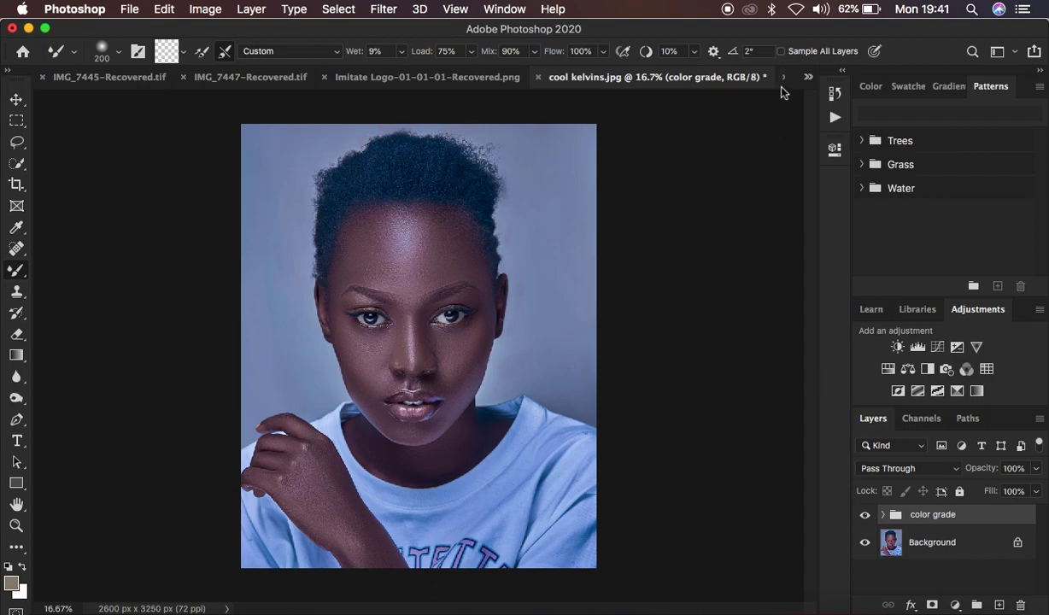
# Switch to warm kelvins.jpg and compare its ungraded and graded versions by toggling the color grade group.
pyautogui.hotkey('ctrl', 'Tab')
pyautogui.click(864, 515)
pyautogui.click(864, 516)
pyautogui.click(864, 516)
pyautogui.click(865, 516)
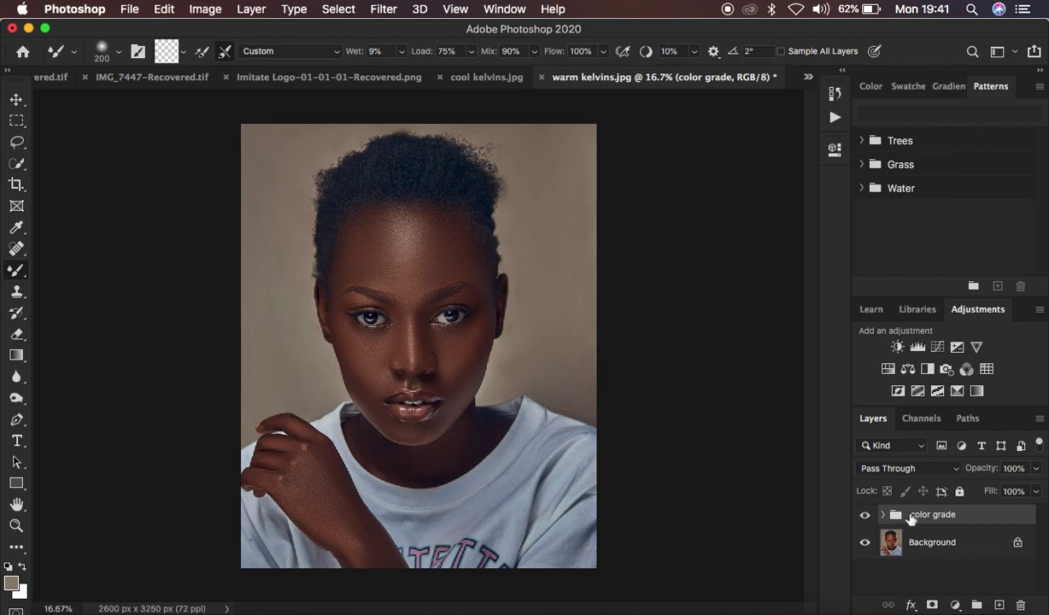
pyautogui.click(863, 517)
pyautogui.click(863, 517)
# Return to cool kelvins.jpg and check the grade's effect by hiding and reshowing the color grade group.
pyautogui.click(467, 77)
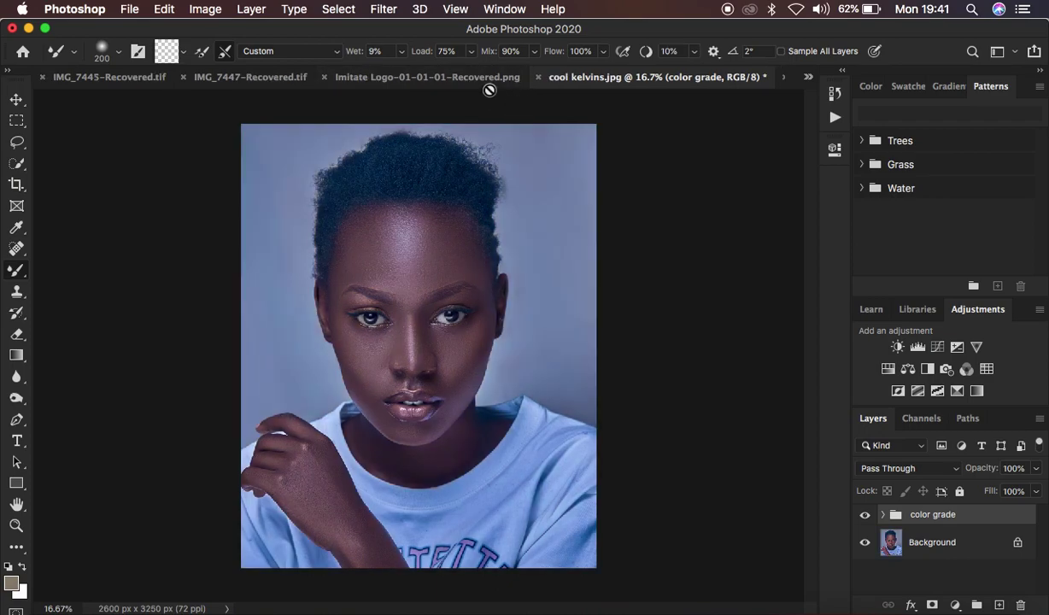
pyautogui.click(864, 516)
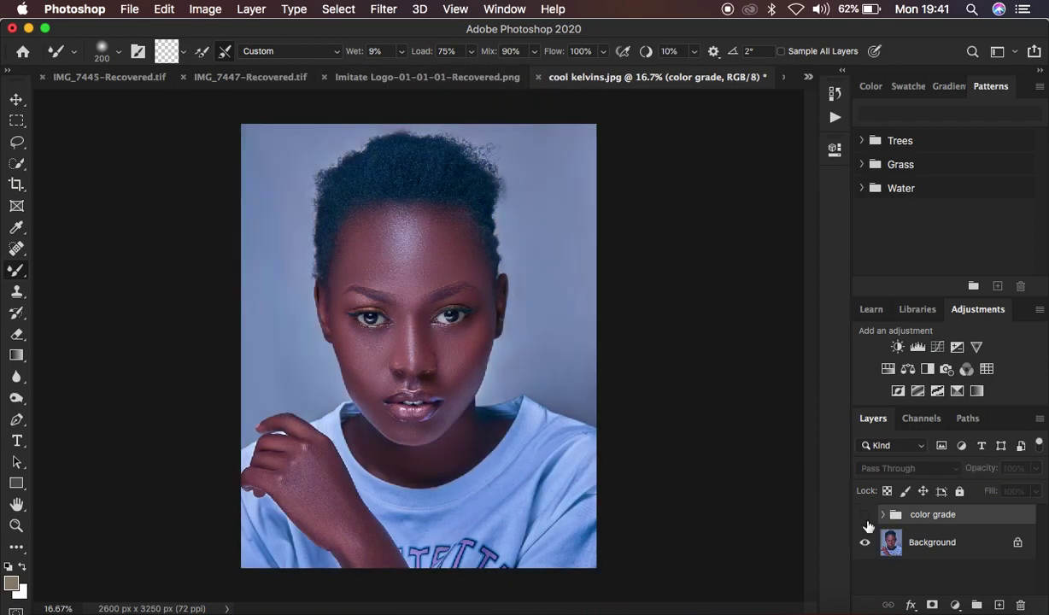
pyautogui.click(865, 516)
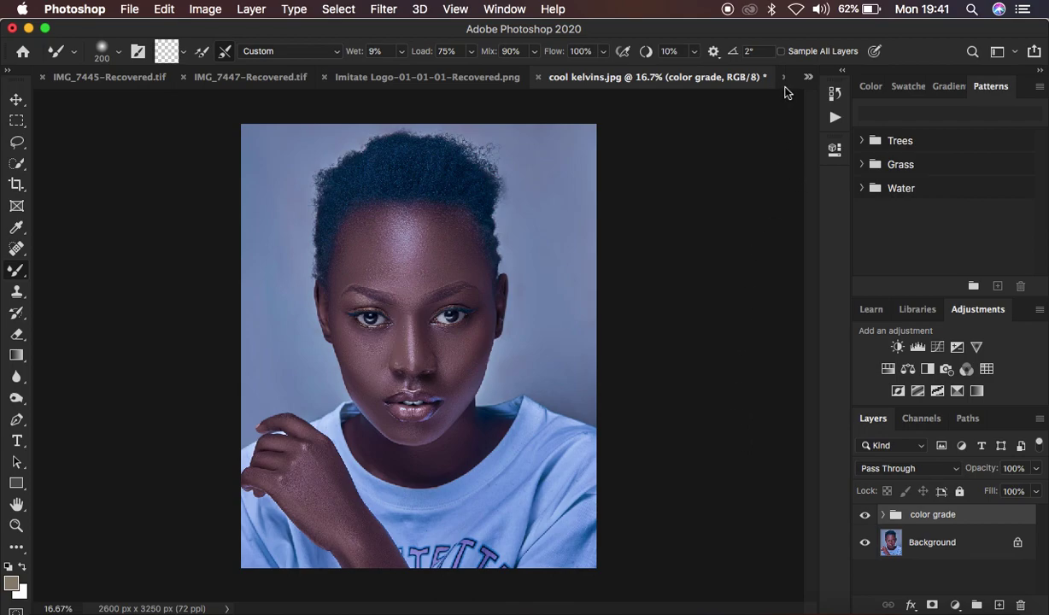
# Go back to warm kelvins.jpg and review the skin tones with the color grade group off and on, leaving it visible.
pyautogui.hotkey('ctrl', 'Tab')
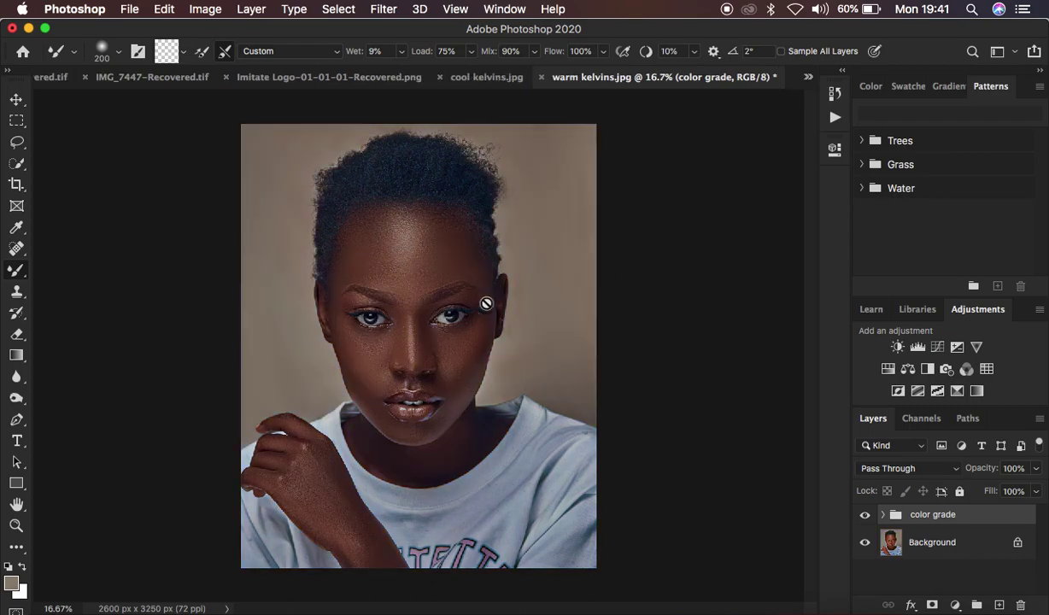
pyautogui.click(863, 517)
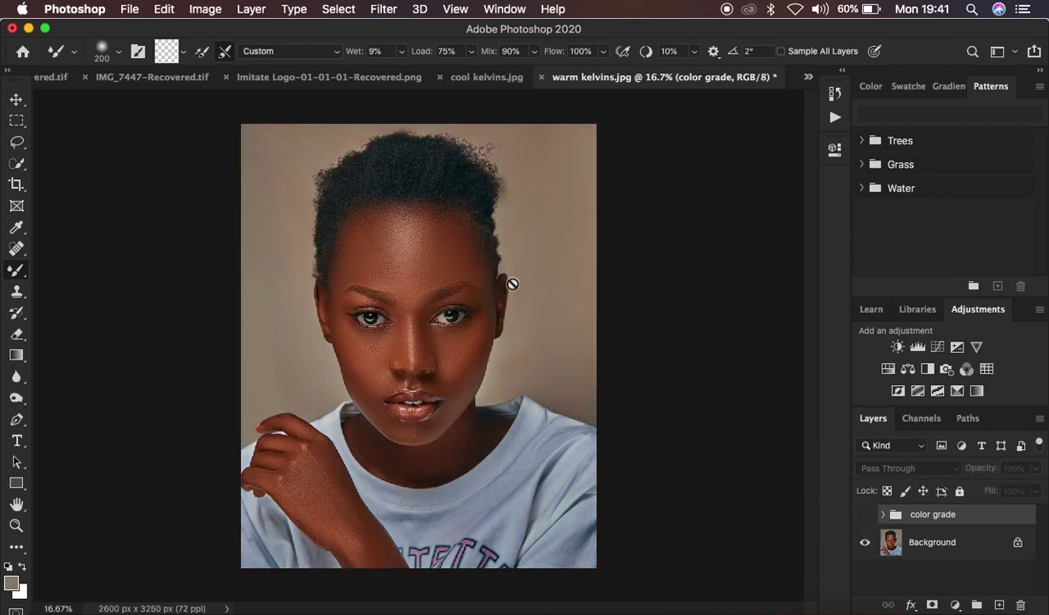
pyautogui.click(863, 521)
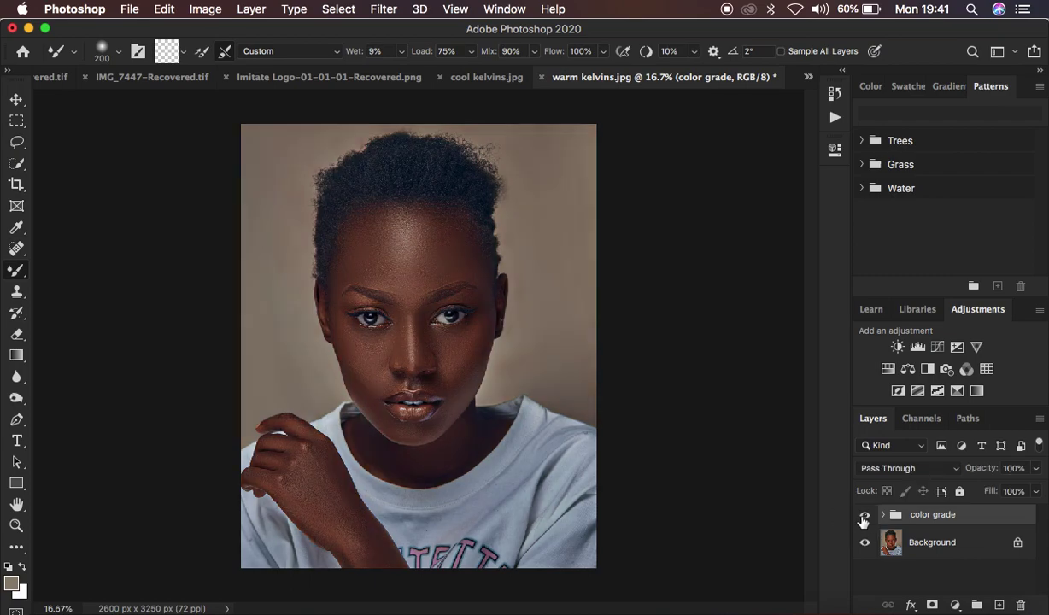
pyautogui.click(864, 519)
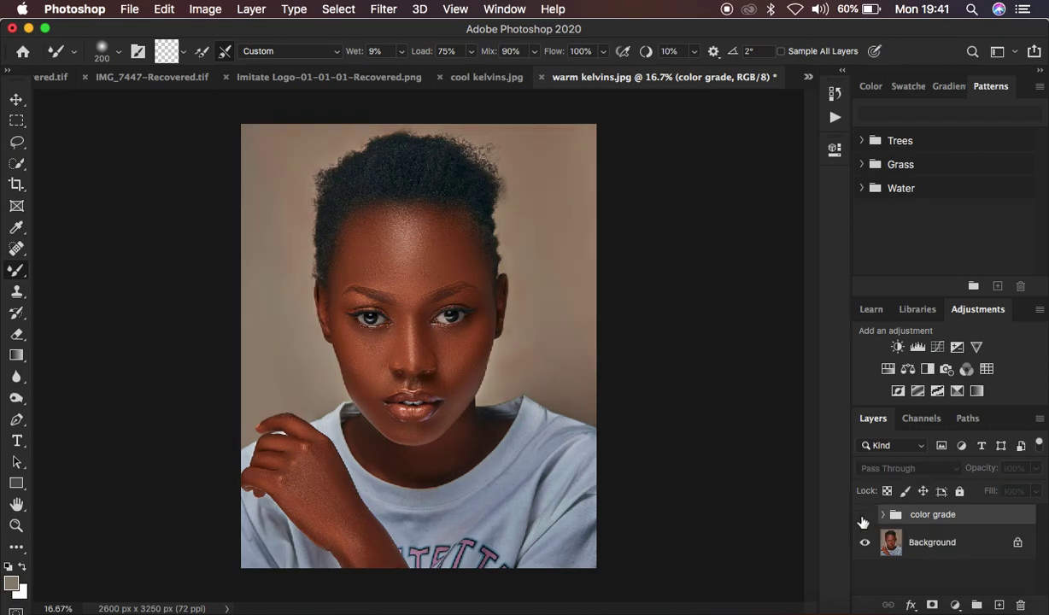
pyautogui.click(863, 520)
pyautogui.click(863, 520)
pyautogui.click(862, 519)
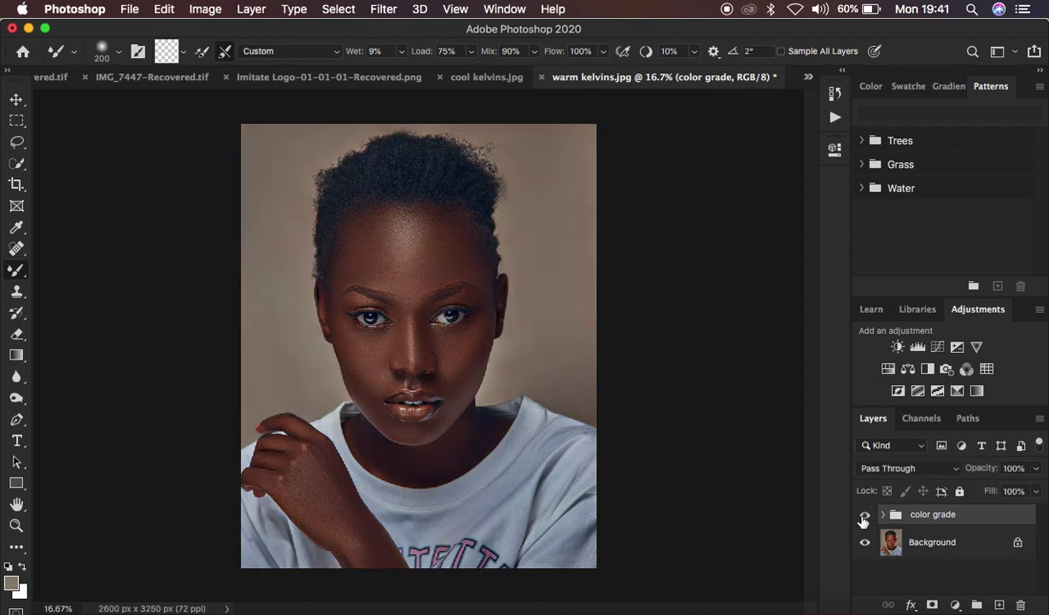